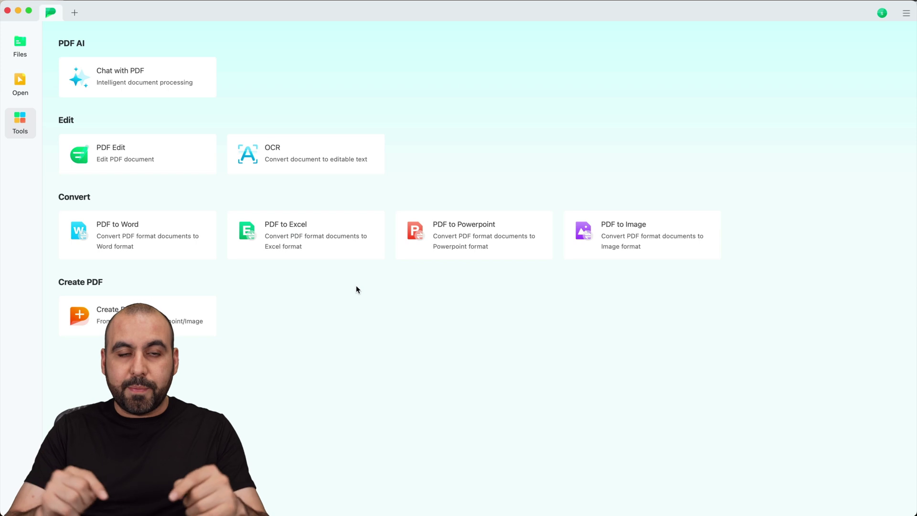
Open fw8ben.pdf from the Desktop.
click(21, 82)
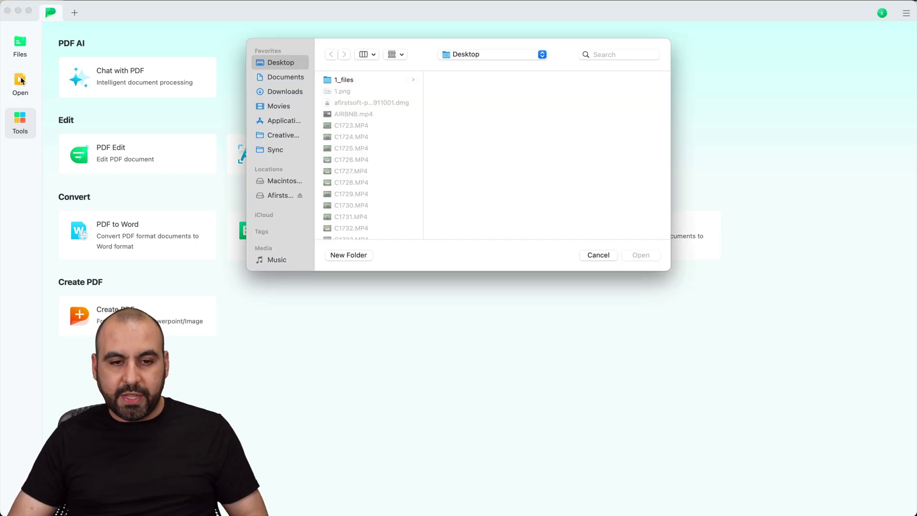
scroll(337, 146, down, 5)
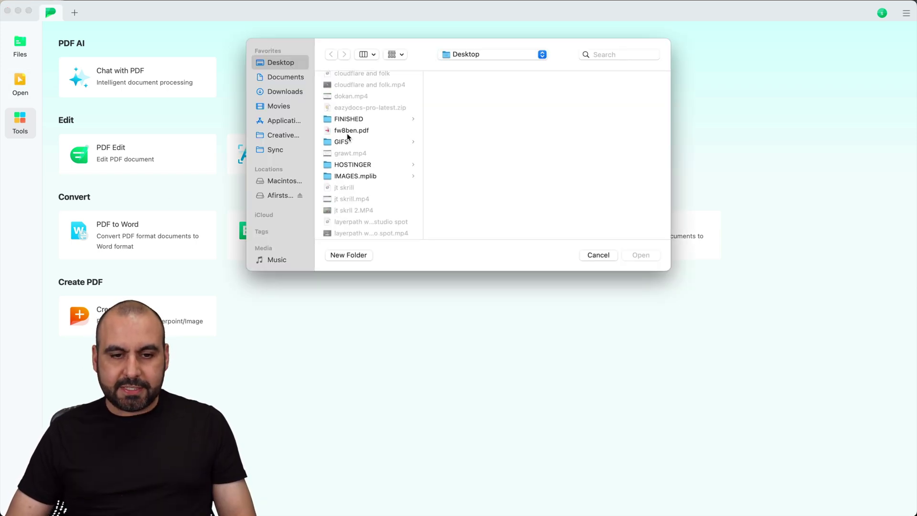
double_click(347, 133)
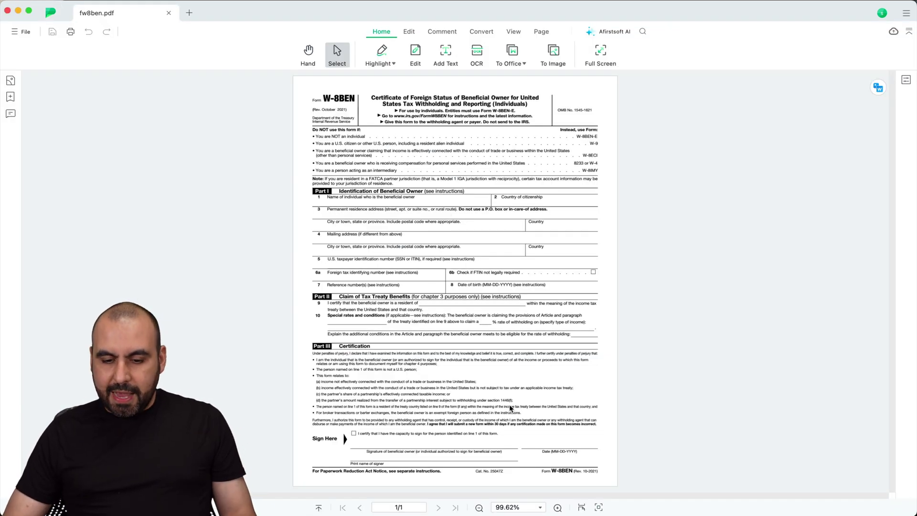
Zoom the W-8BEN page in to 200%.
click(556, 507)
click(556, 507)
click(557, 508)
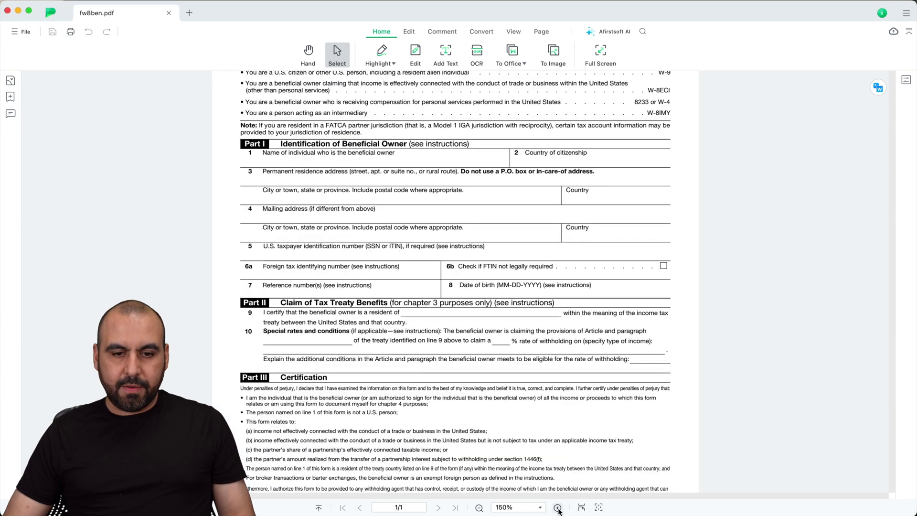
click(559, 509)
scroll(501, 367, up, 5)
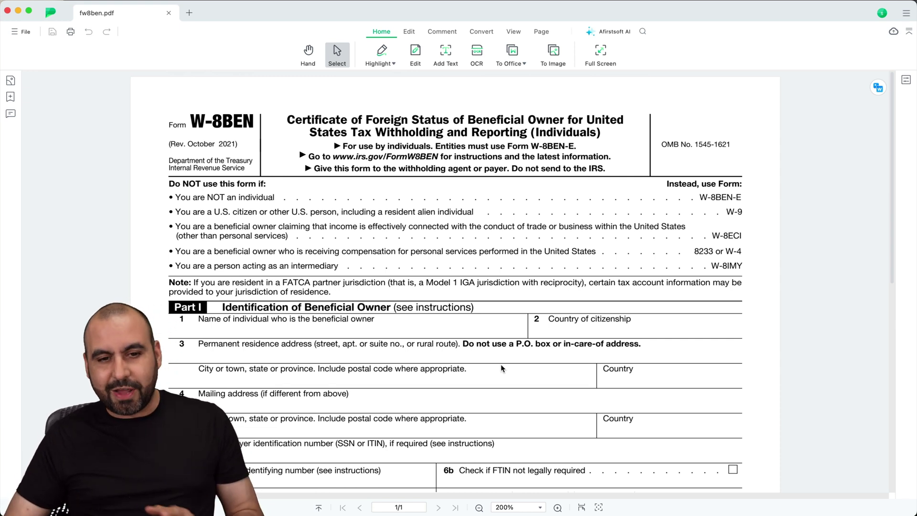
Highlight the U.S. citizen phrase on the form's W-9 line in yellow.
click(336, 50)
drag(223, 212, 475, 212)
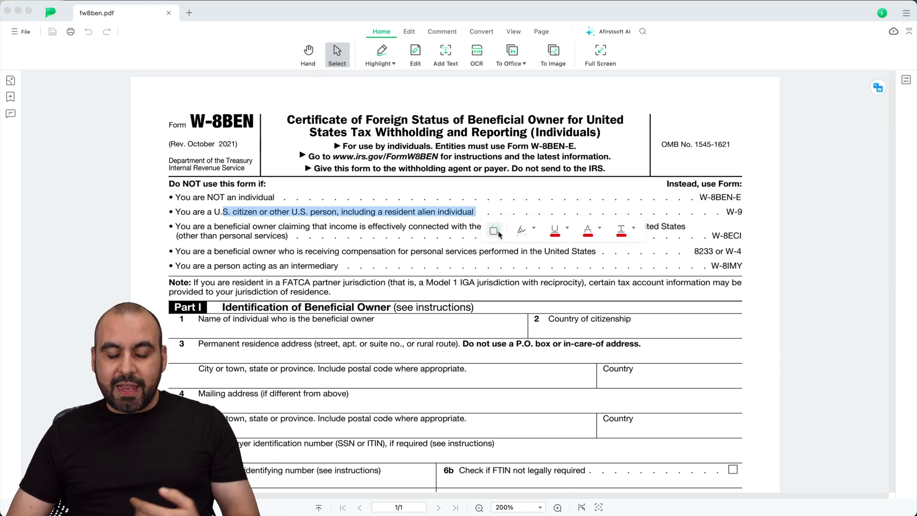
click(533, 230)
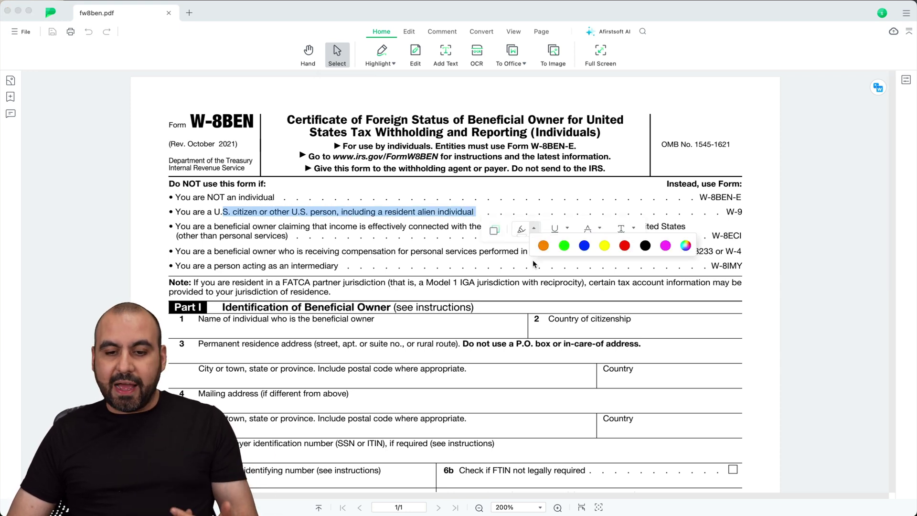
click(609, 247)
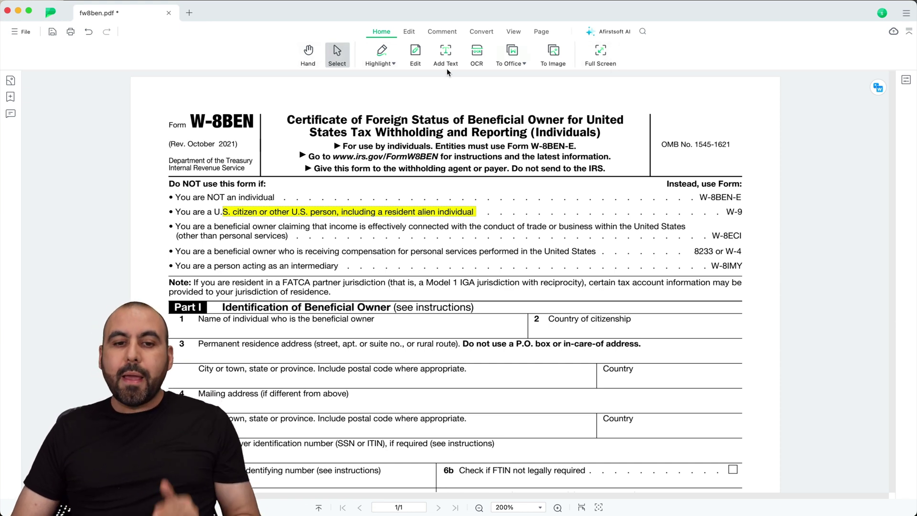
click(409, 32)
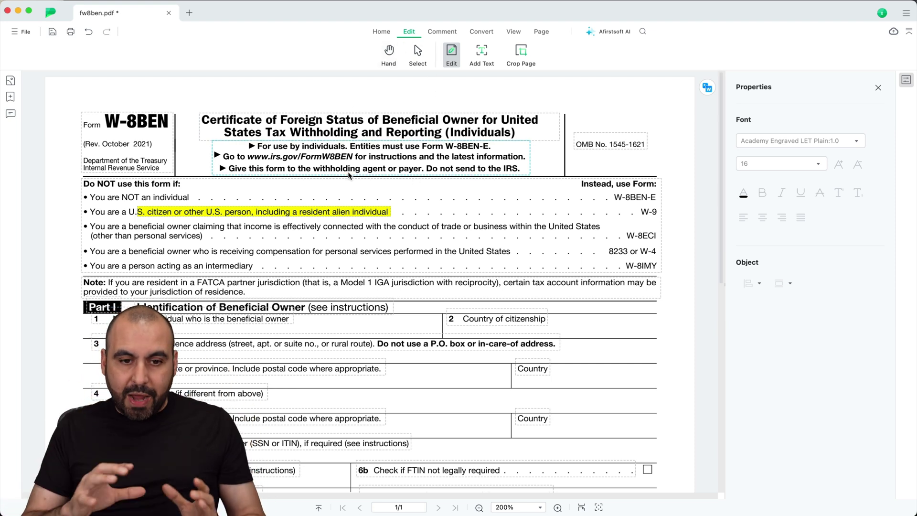
Replace the 'with … United States' clause in the third bullet with 'dsfklsjflsd'.
click(367, 227)
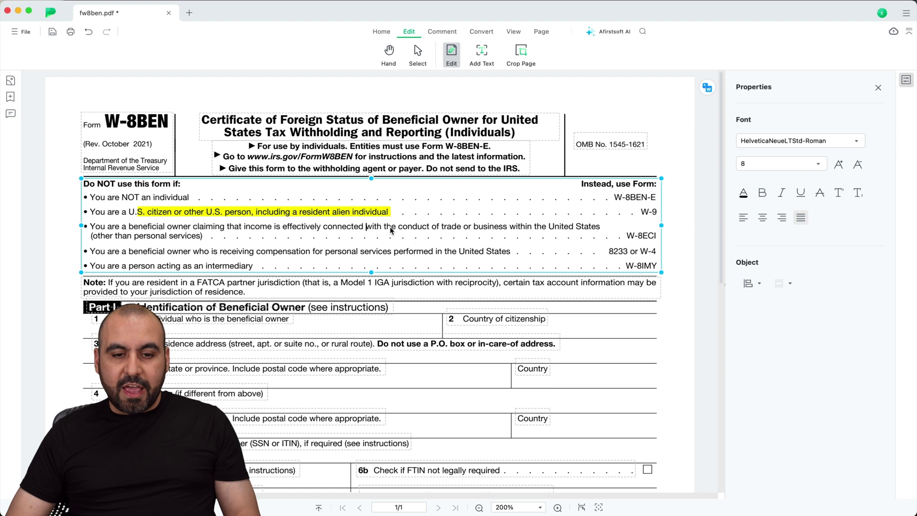
drag(366, 229, 600, 232)
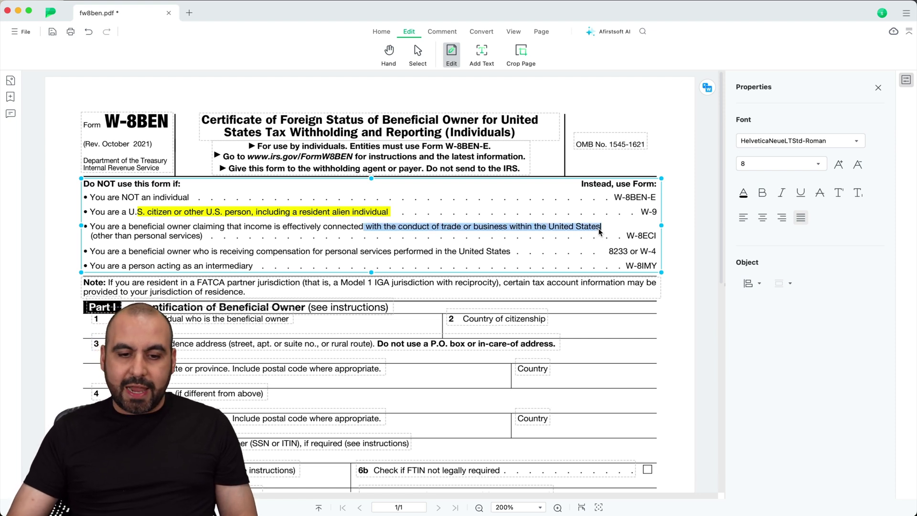
key(BackSpace)
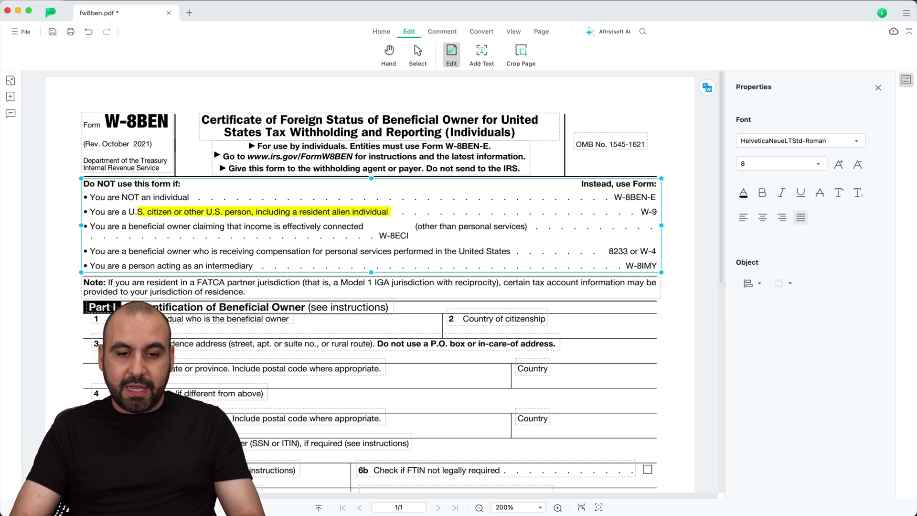
text(dsfklsjflsd)
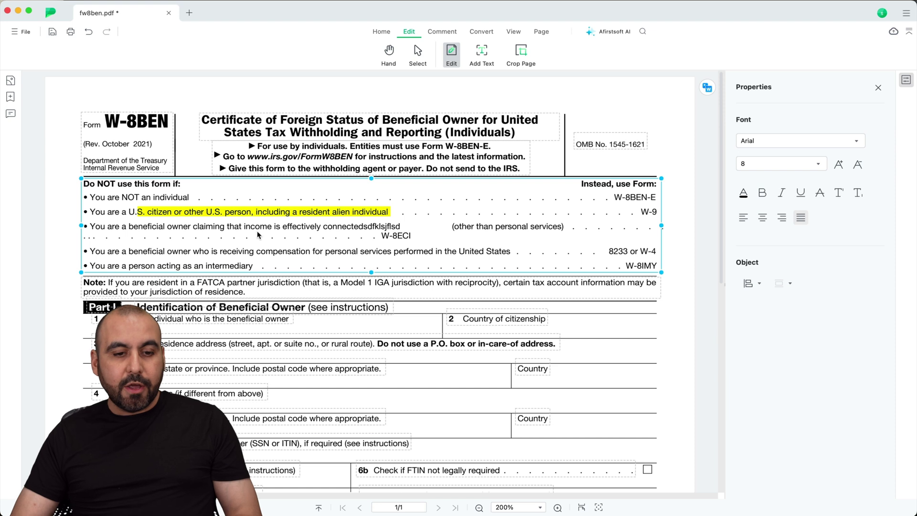
Set the 'income is effectively connected' phrase to the Chrome Sans MM font.
drag(243, 228, 404, 228)
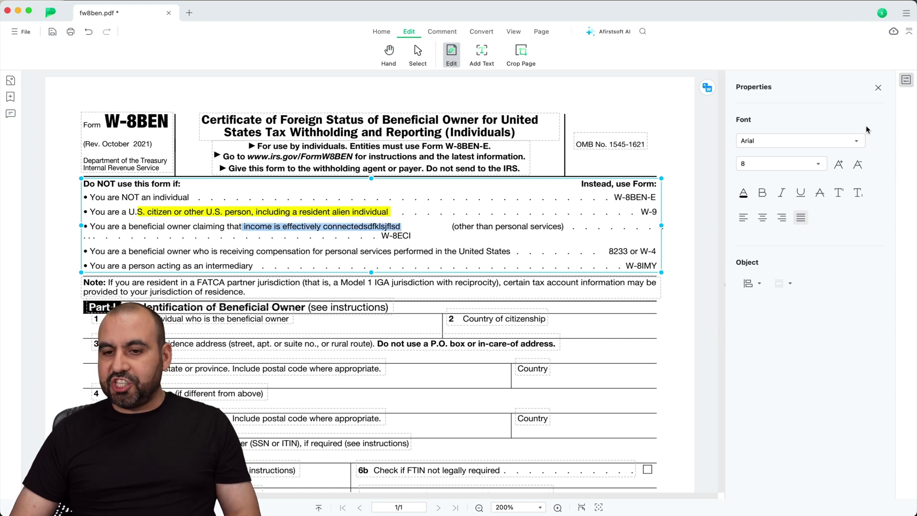
click(855, 140)
click(797, 256)
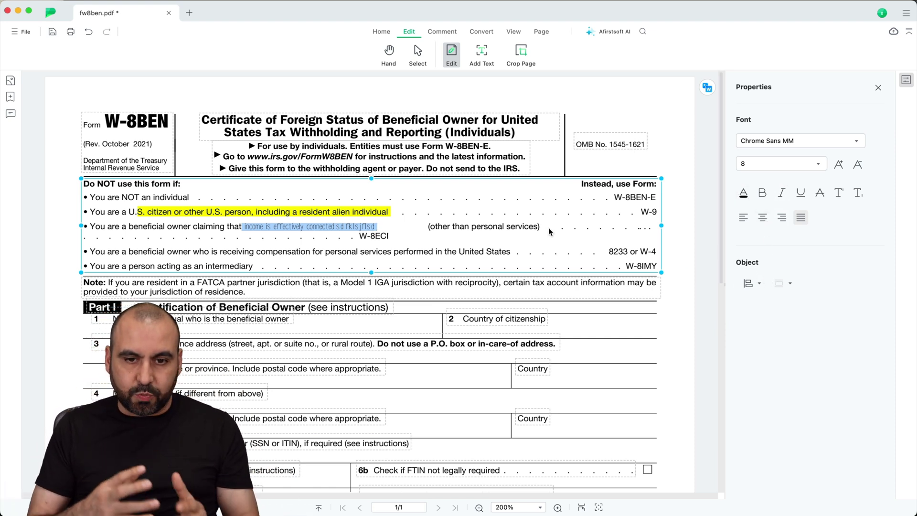
Add a 'TEXT' box by the top-right OMB number and bring up the page crop frame.
click(481, 53)
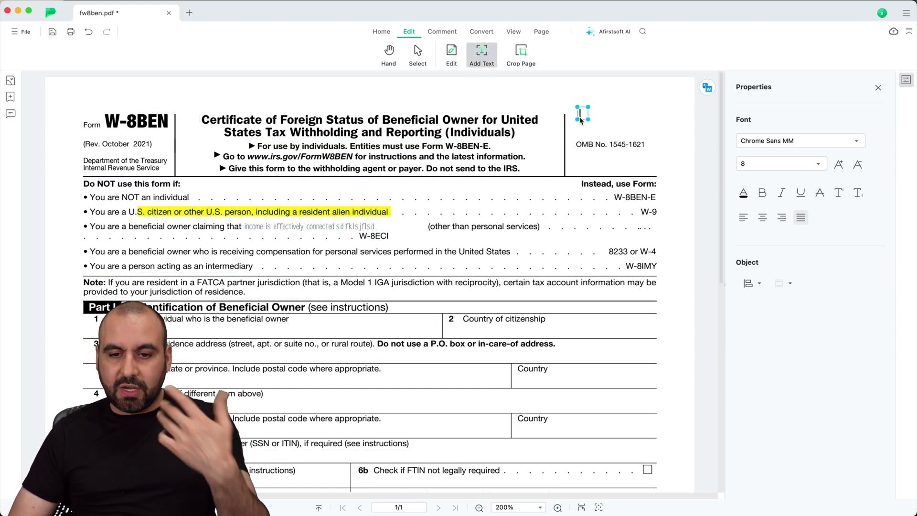
text(TEXT)
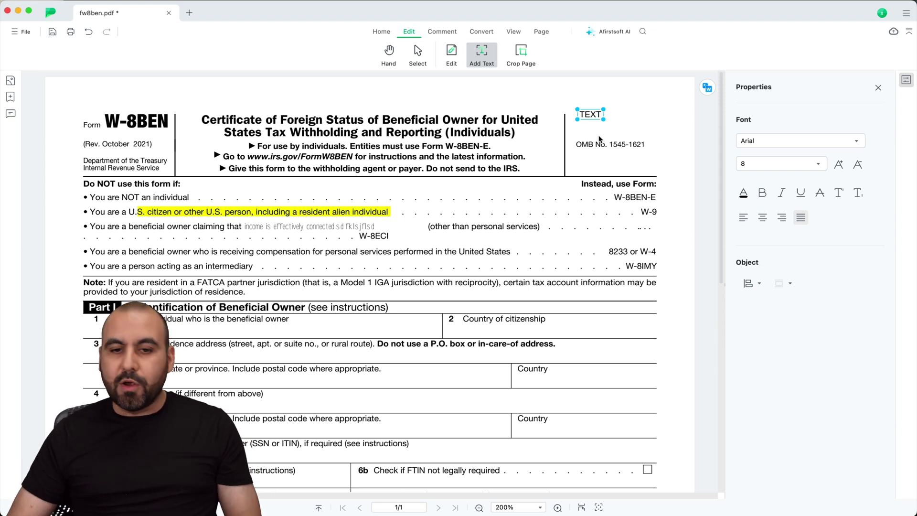
click(521, 53)
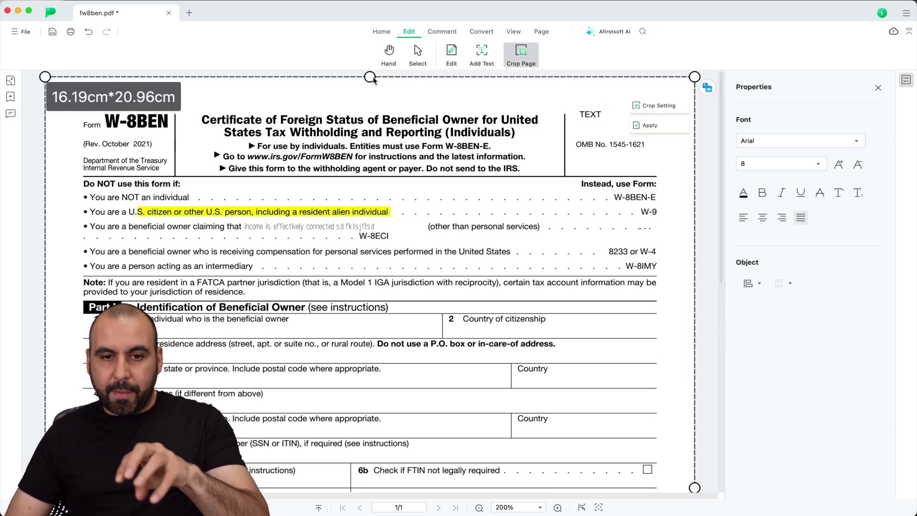
Browse the Comment highlight colours and sticker gallery, then show the Convert tools.
click(442, 32)
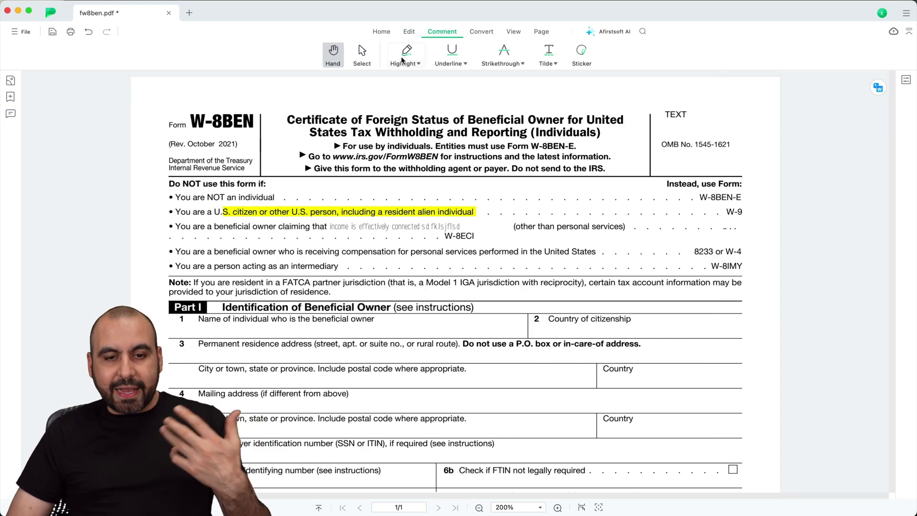
click(418, 64)
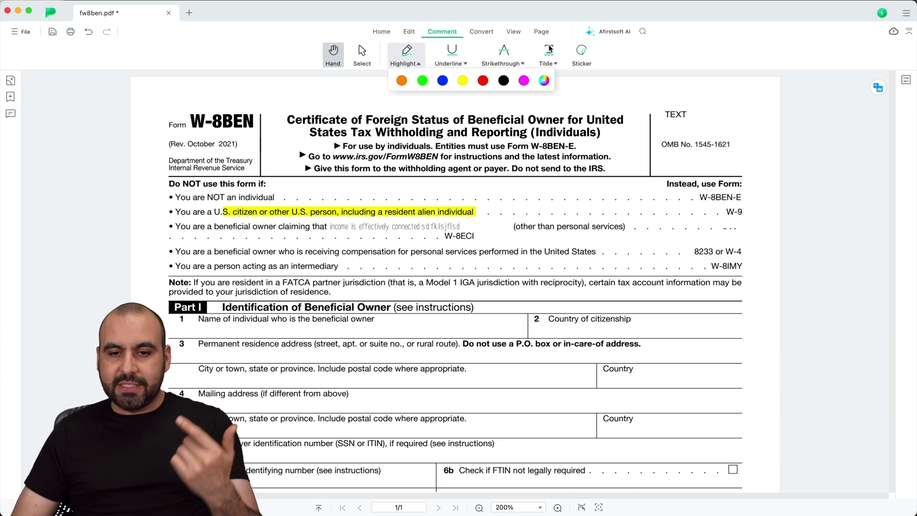
click(581, 50)
click(581, 49)
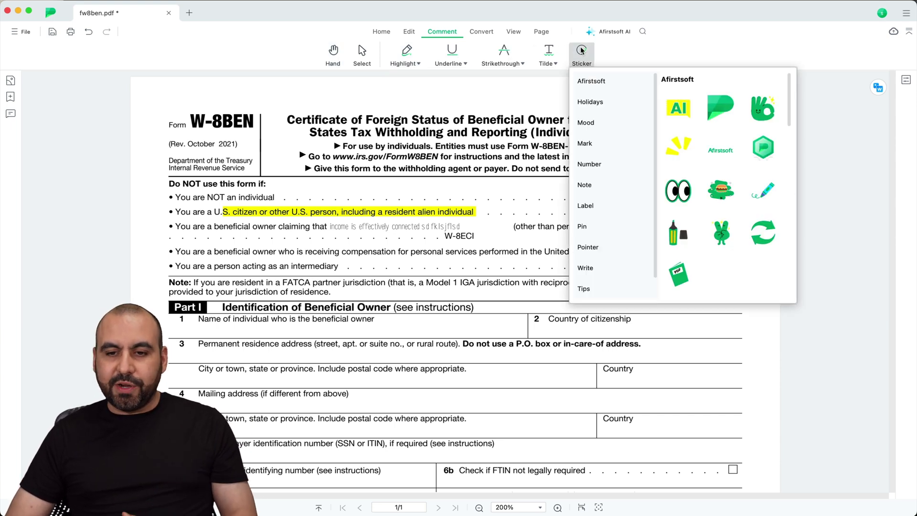
click(522, 93)
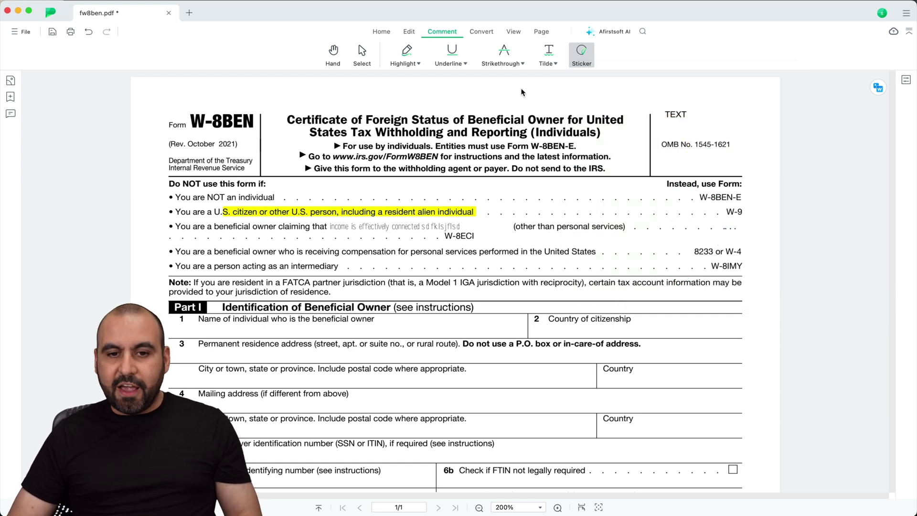
click(481, 31)
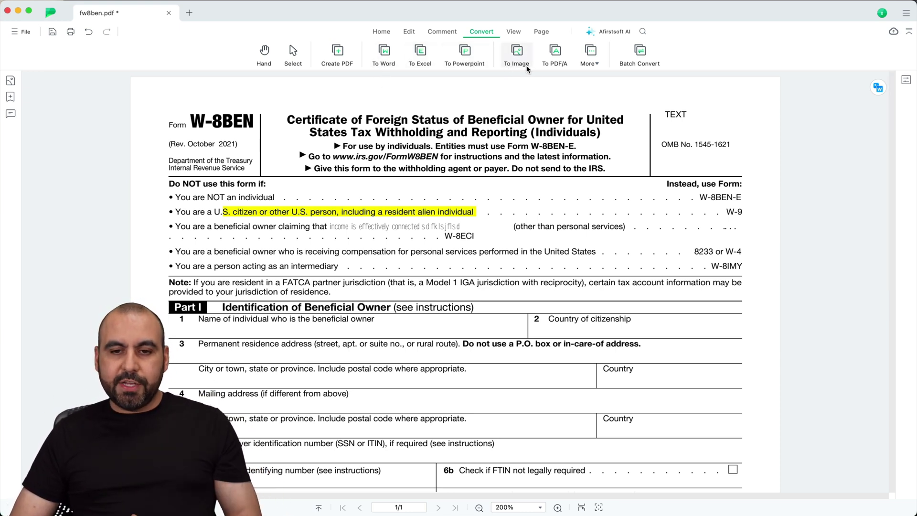
Check the extra conversion formats, then show the form as a Page thumbnail overview.
click(592, 65)
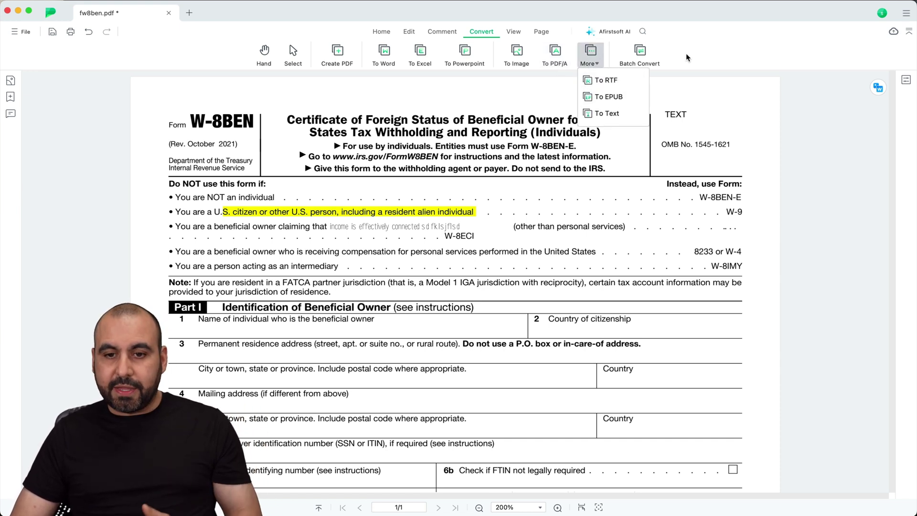
click(514, 31)
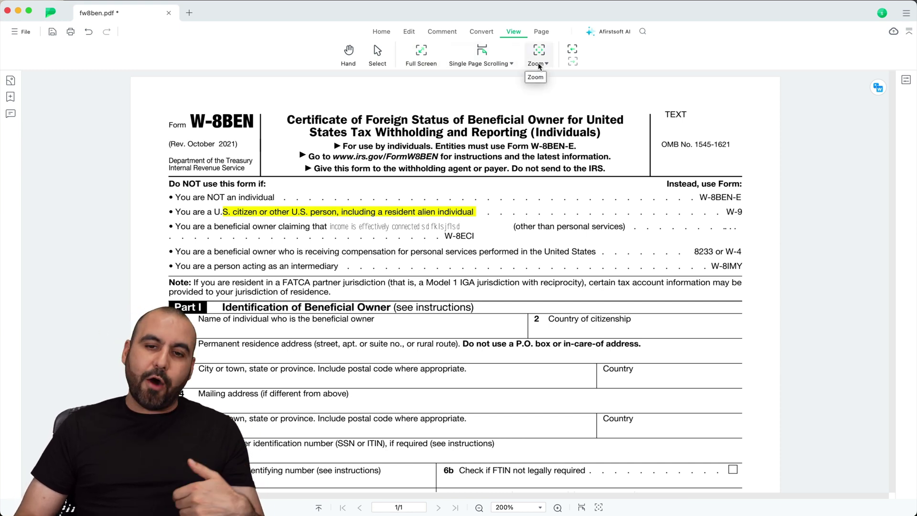
click(541, 32)
mouse_move(462, 199)
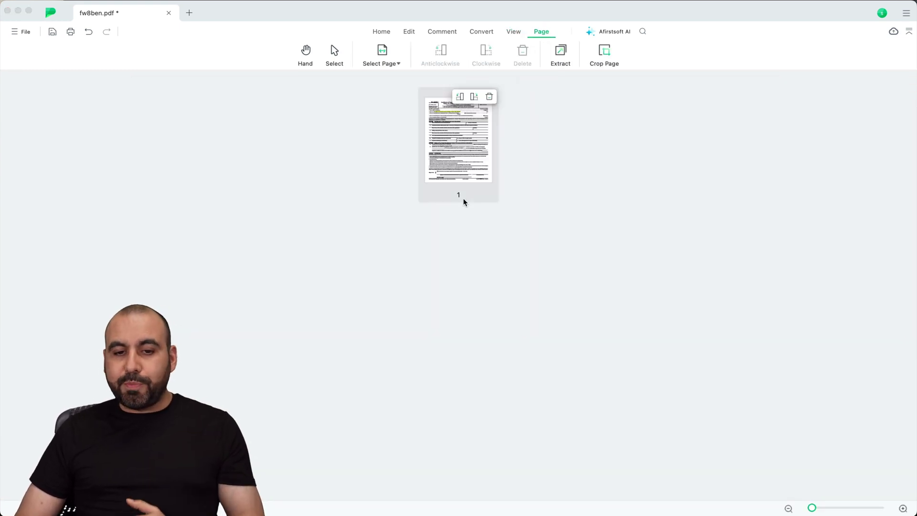
Open the Propuesta solar proposal PDF in a new tab.
click(189, 12)
scroll(375, 173, down, 5)
scroll(375, 174, down, 10)
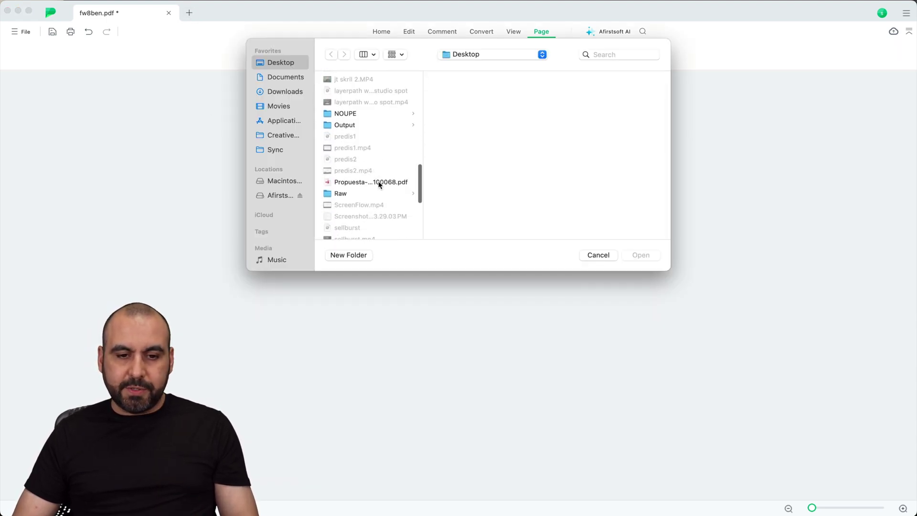
double_click(377, 183)
Move Generación Anual to page 3, extract it as a new document, and return to fw8ben.pdf.
click(540, 32)
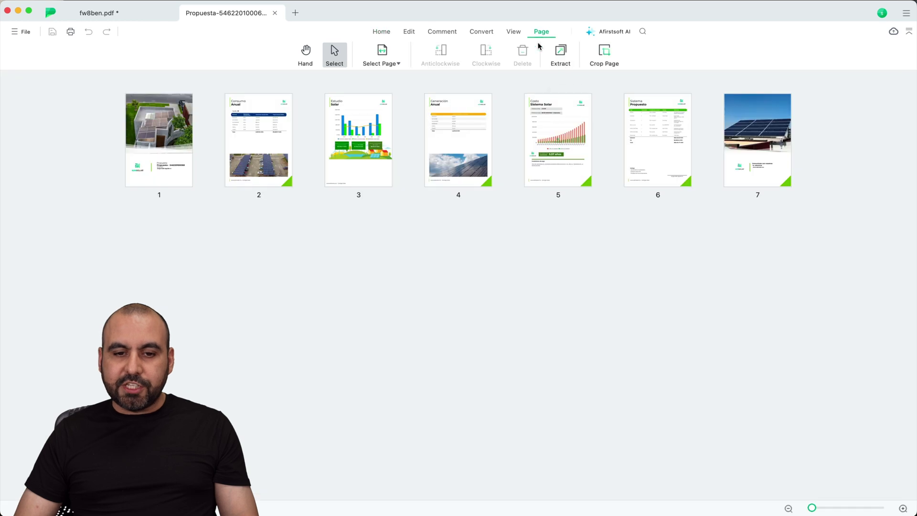
drag(454, 144, 329, 144)
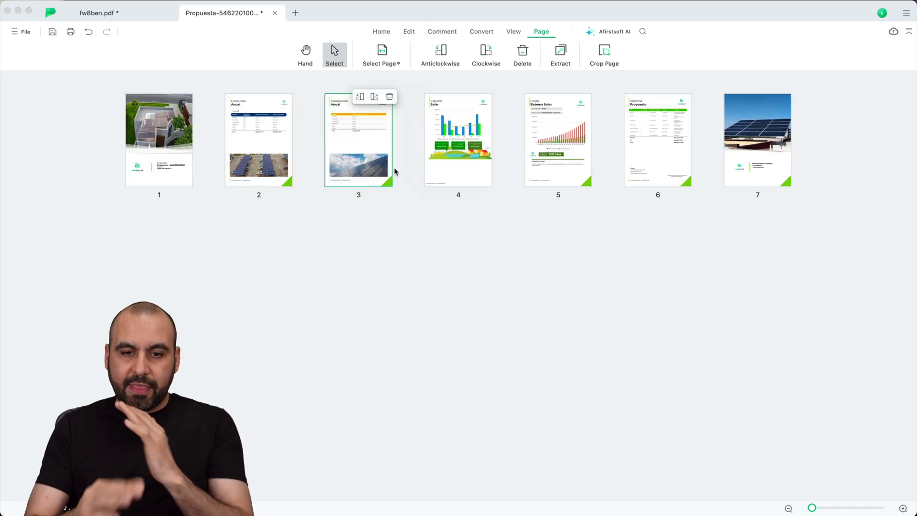
click(396, 63)
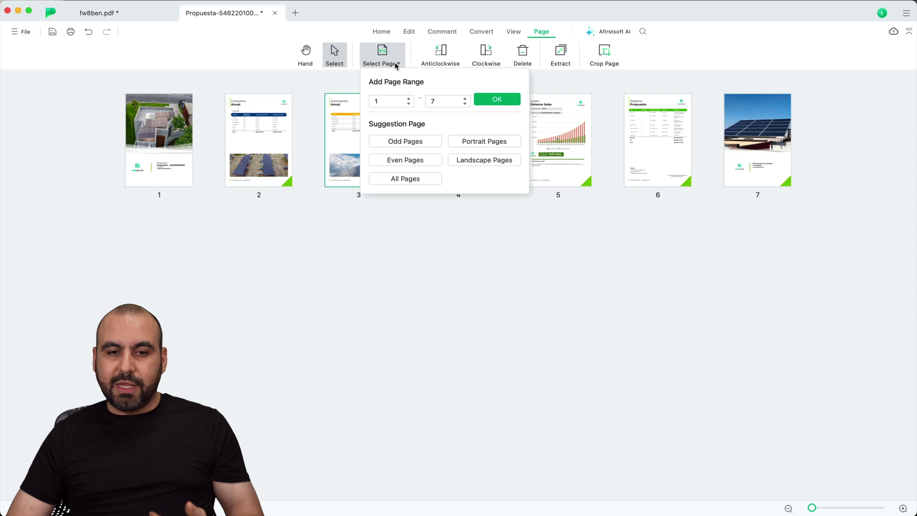
click(489, 82)
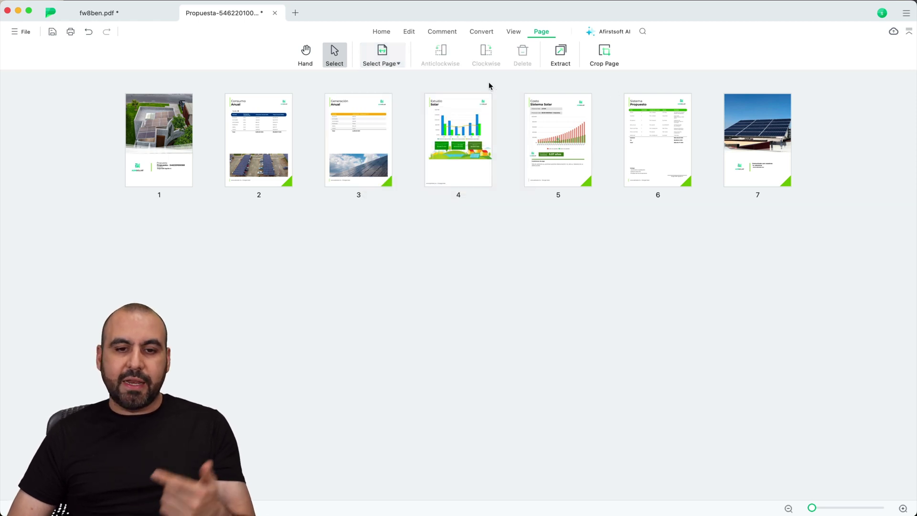
click(377, 115)
mouse_move(480, 102)
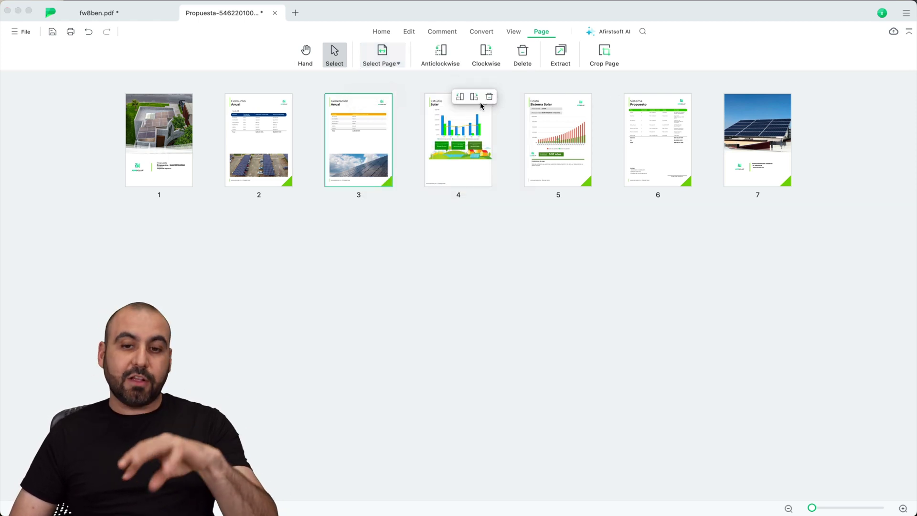
click(568, 70)
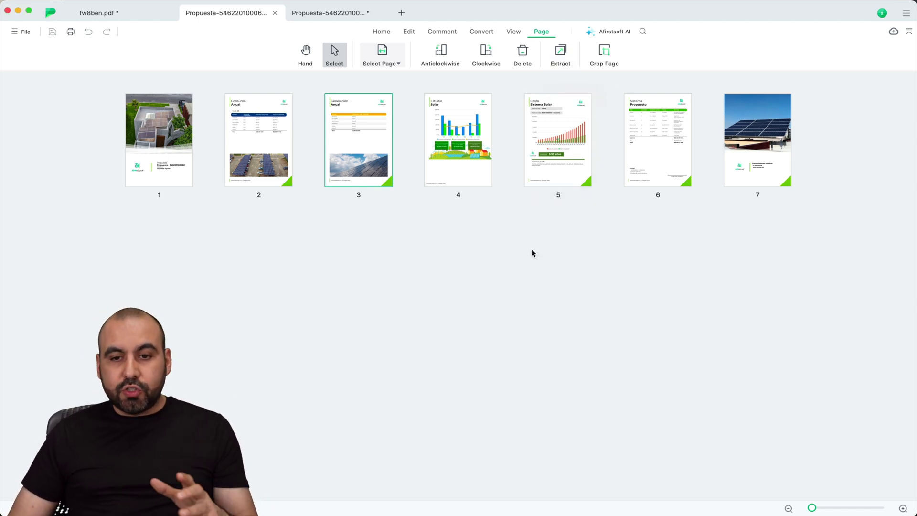
click(117, 15)
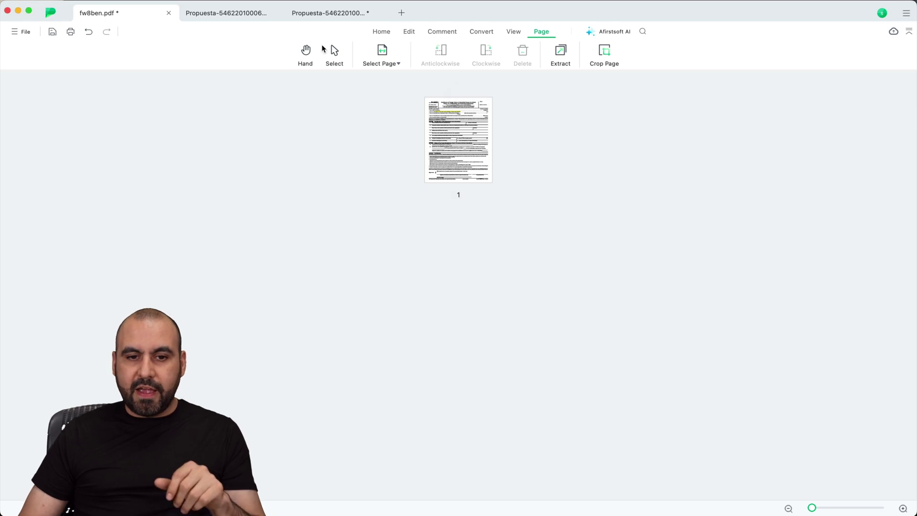
Save fw8ben.pdf and generate an Afirstsoft AI summary of the W-8BEN form.
click(381, 33)
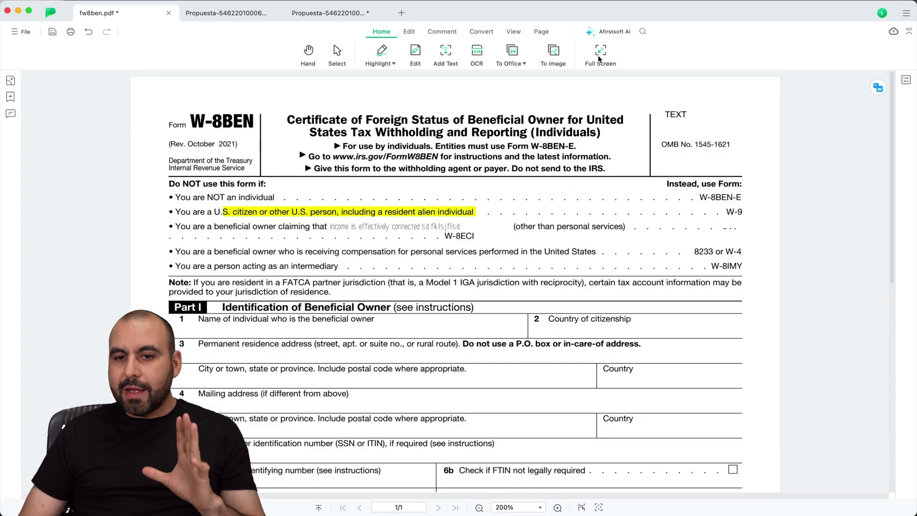
click(630, 30)
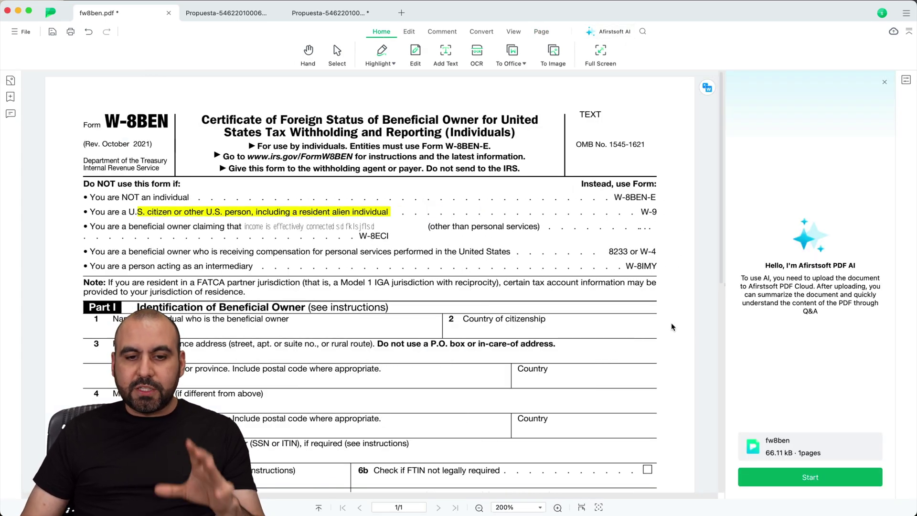
click(812, 482)
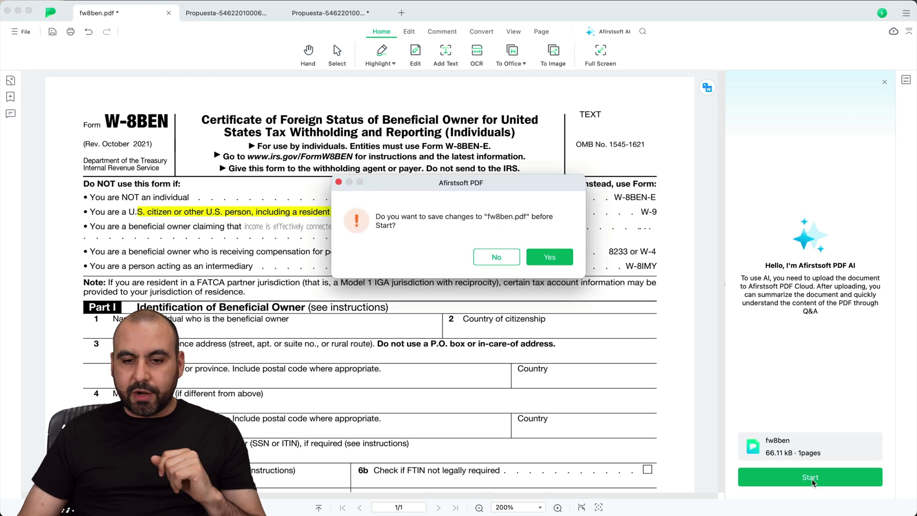
click(549, 257)
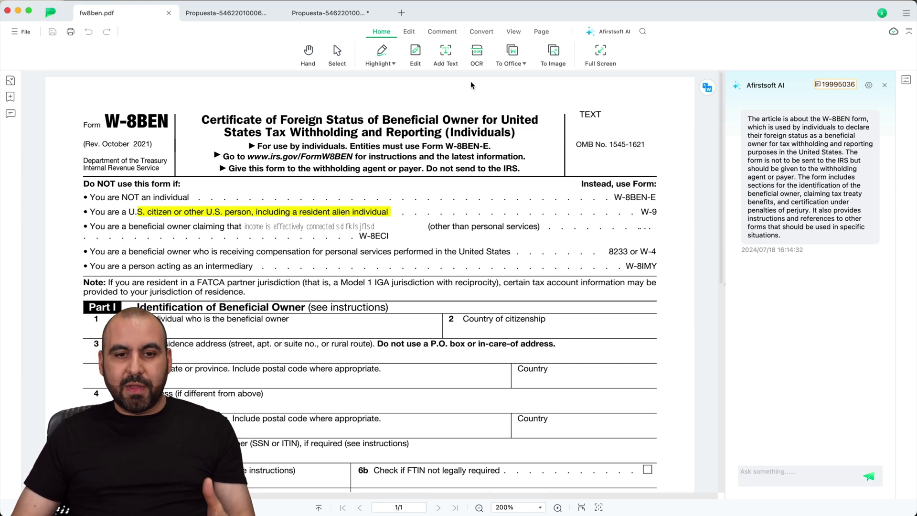
click(401, 13)
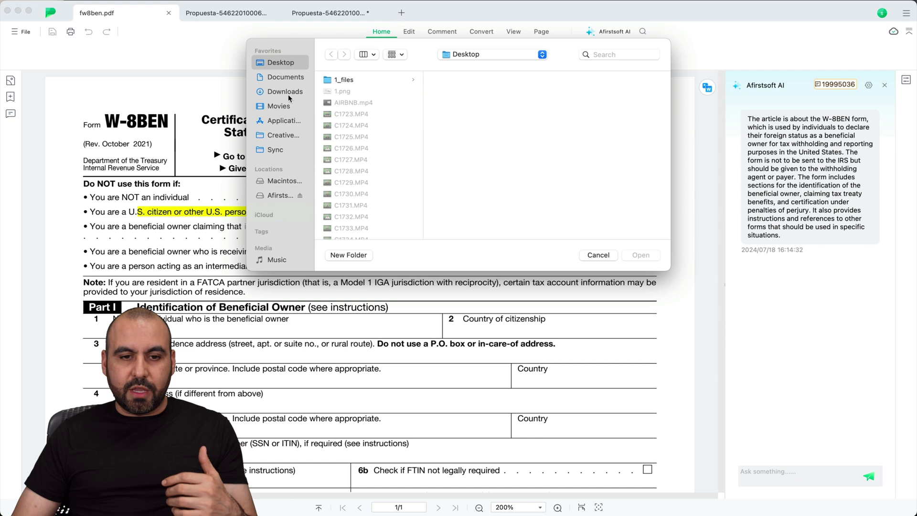
Open the Propuesta solar proposal file from the Desktop.
scroll(369, 159, down, 10)
scroll(371, 162, down, 5)
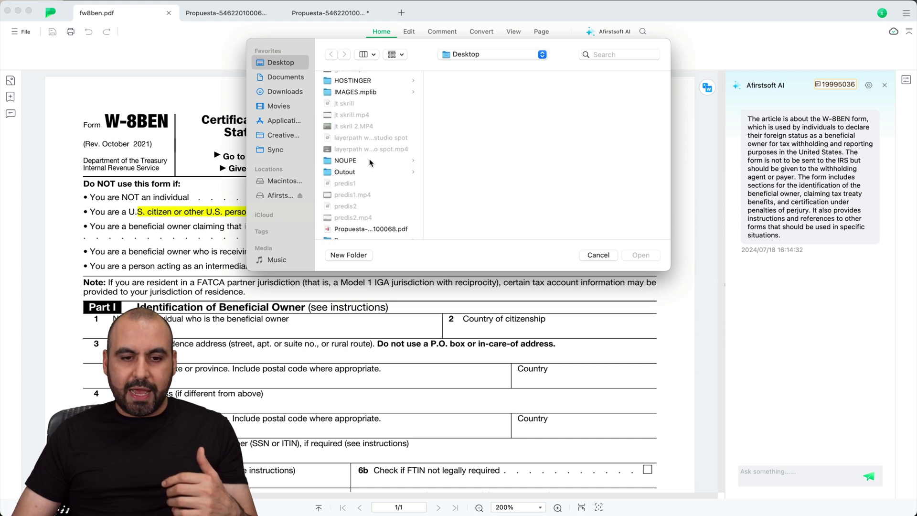
click(371, 163)
click(633, 255)
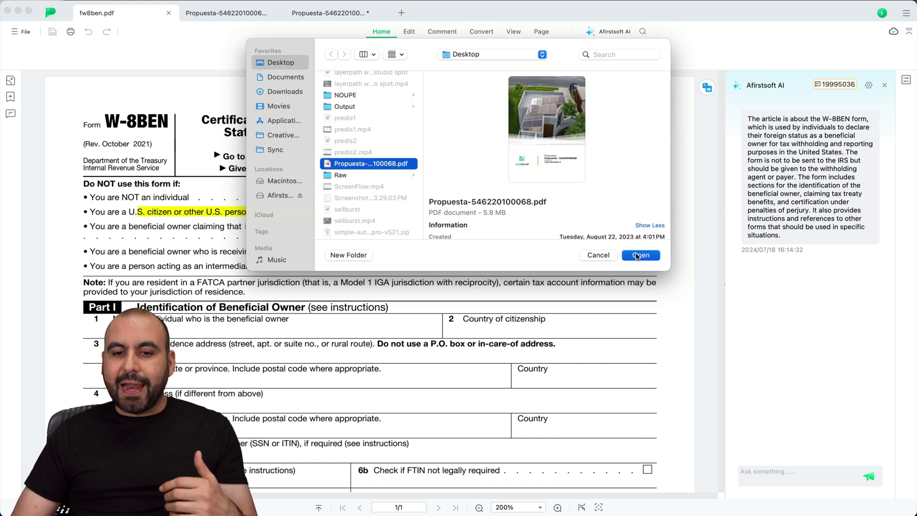
OCR the current Generación Anual page into editable text.
click(380, 31)
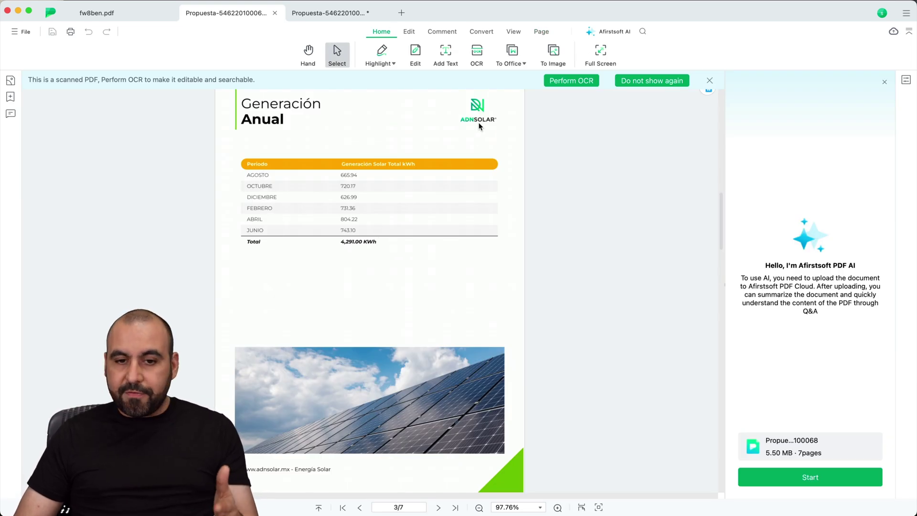
click(587, 80)
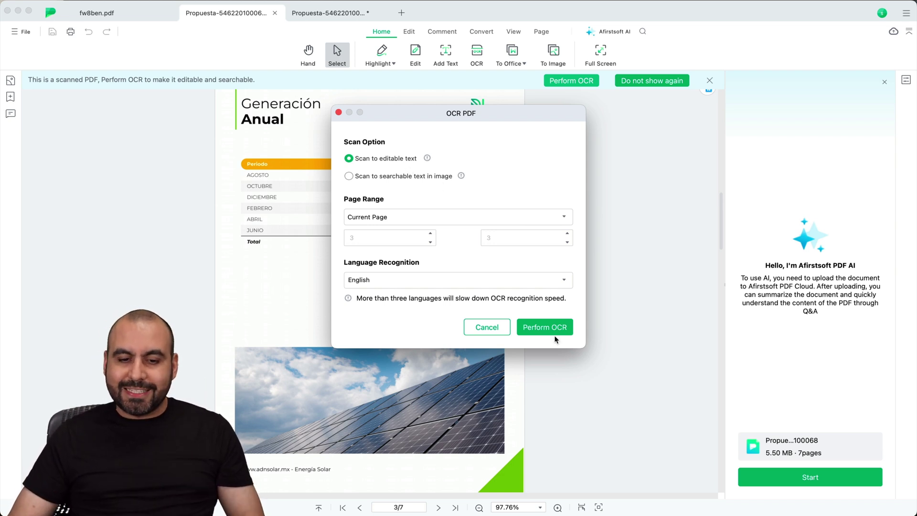
click(544, 327)
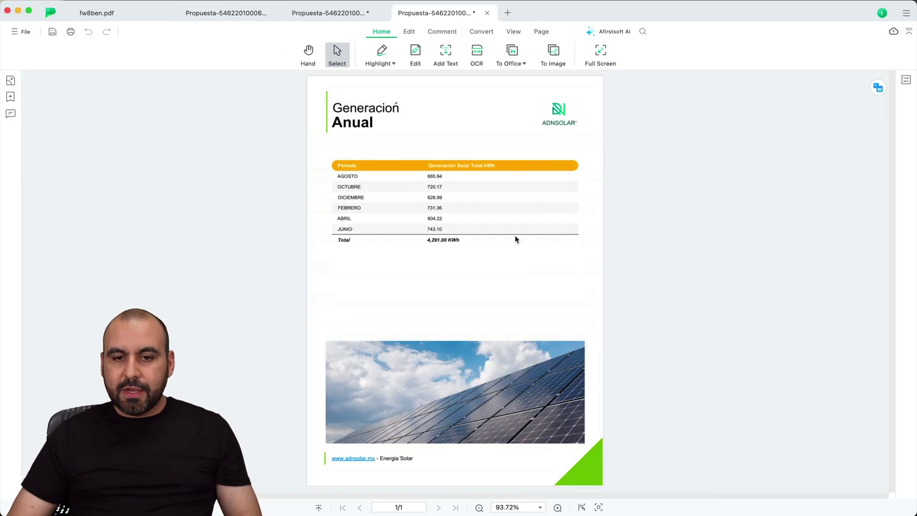
Put the OCR'd page into text editing and select the ADNSOLAR text box.
double_click(555, 125)
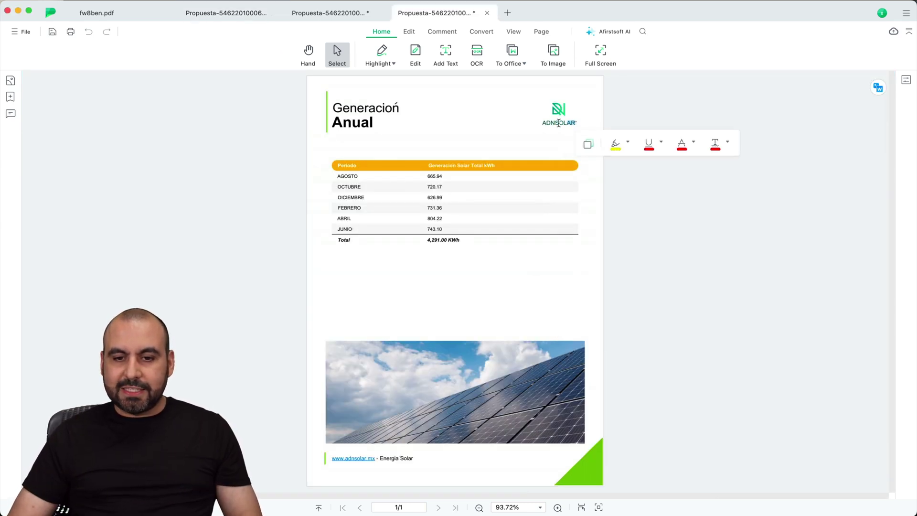
click(415, 53)
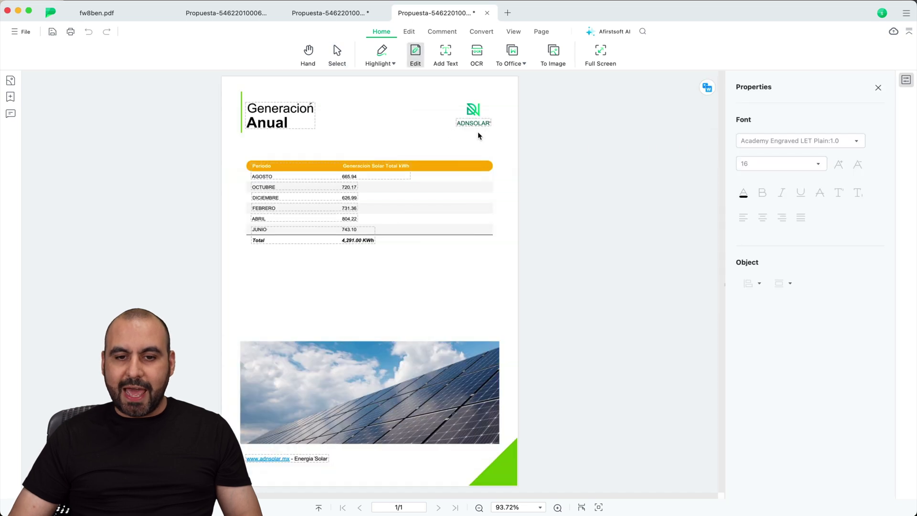
click(475, 123)
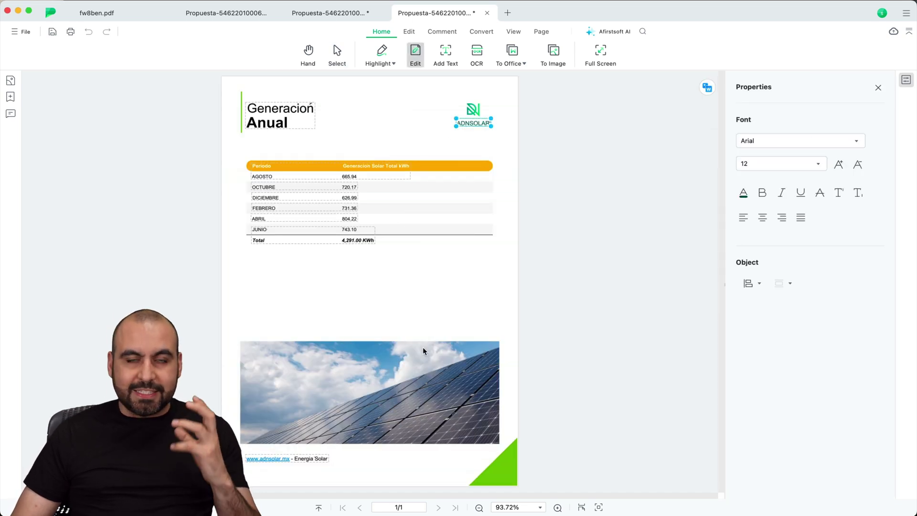